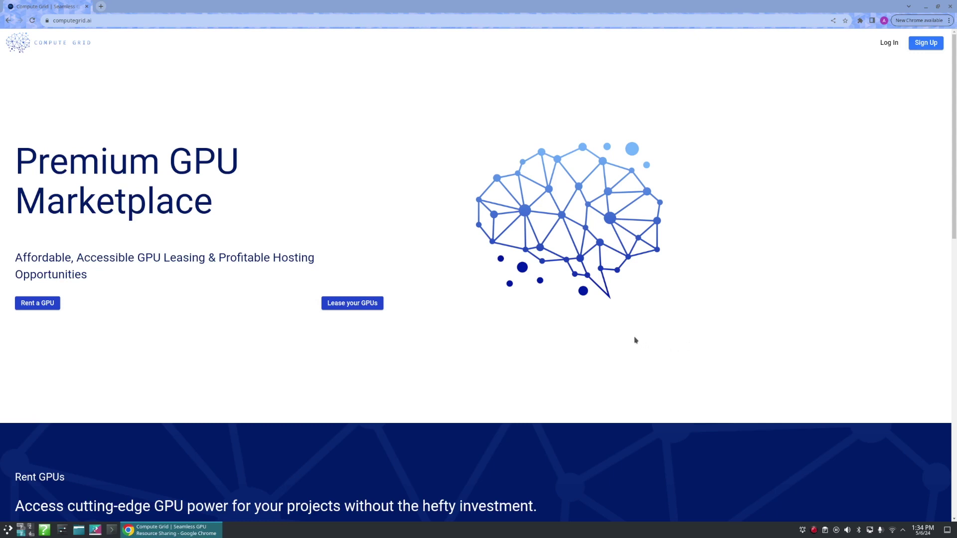
Sign up for Compute Grid with a Google account
left_click(915, 46)
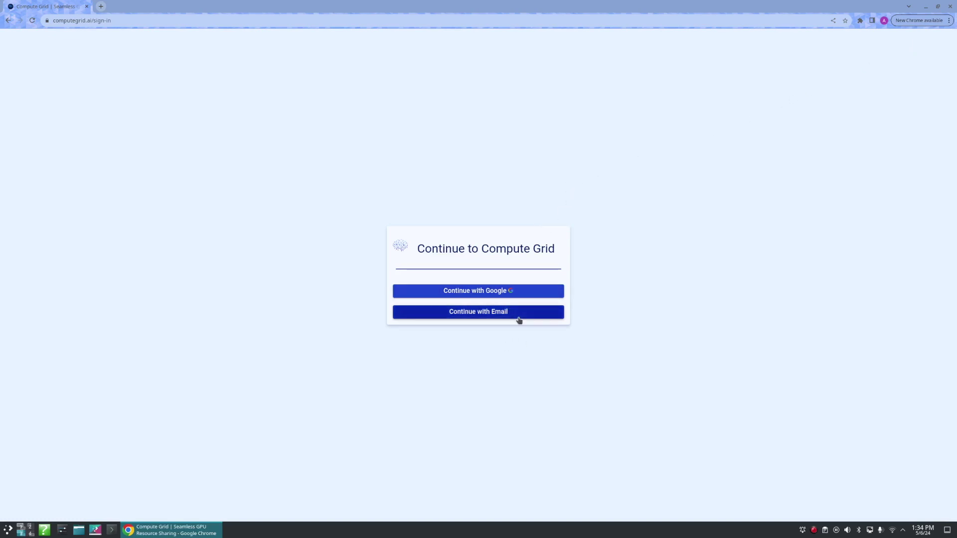
left_click(533, 286)
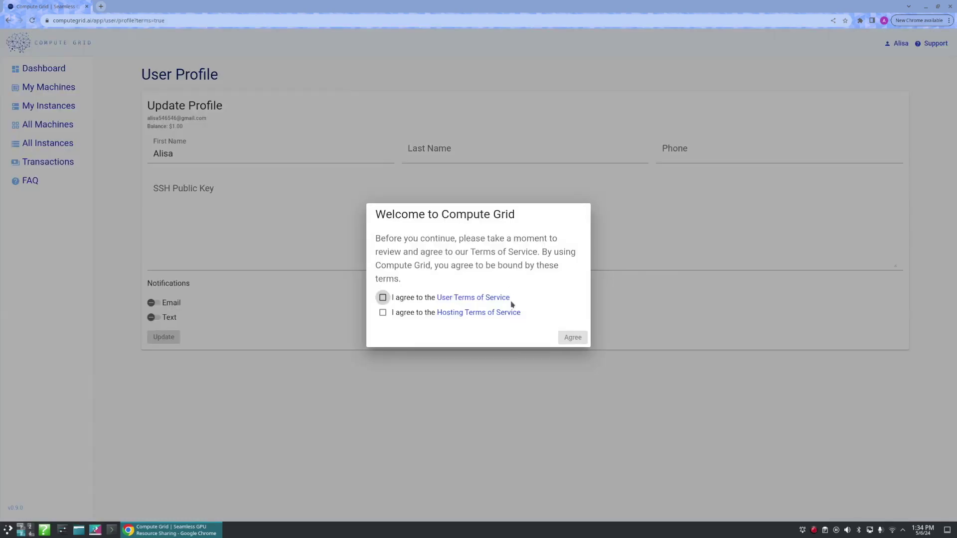
Accept both the User and Hosting Terms of Service in the welcome dialog
left_click(382, 299)
left_click(383, 312)
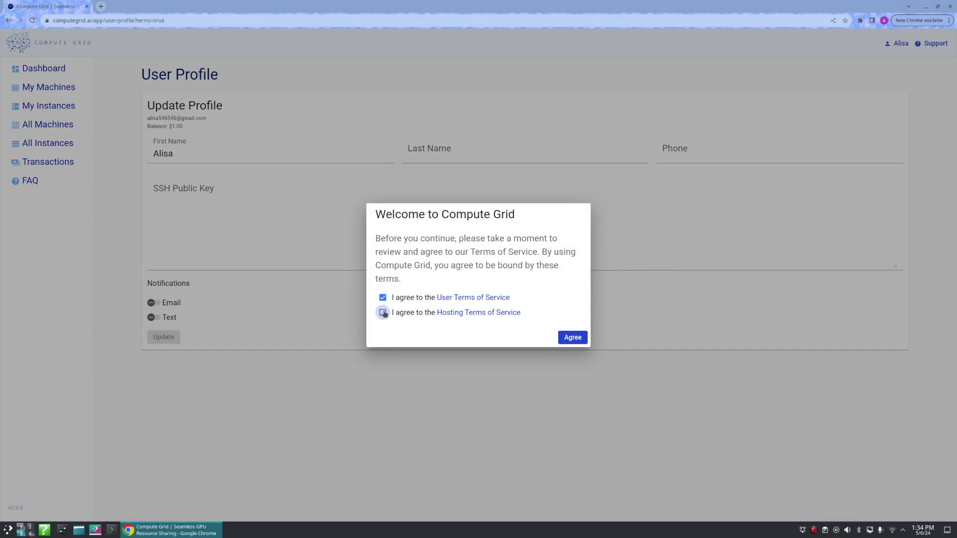
left_click(579, 339)
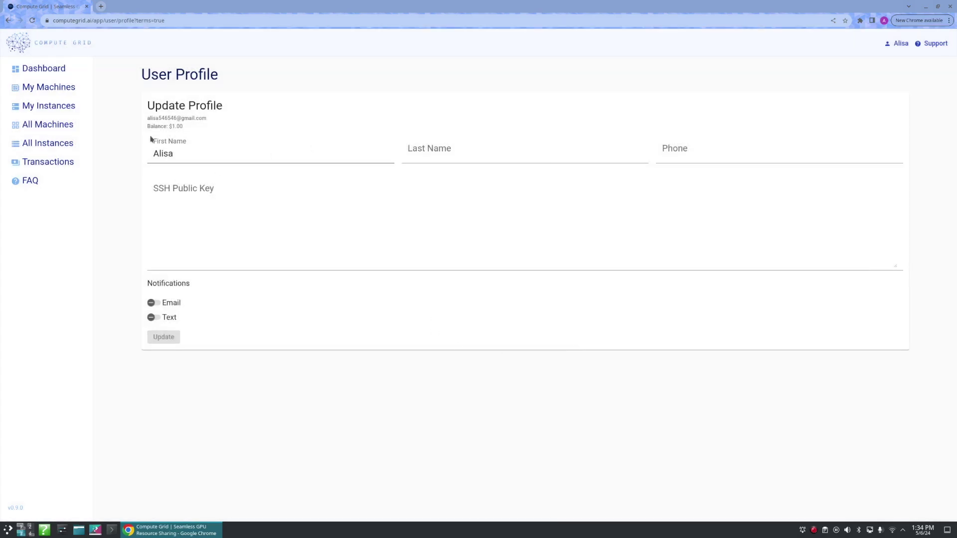
Check the account balance line, then go to the Dashboard
left_click_drag(145, 127, 190, 129)
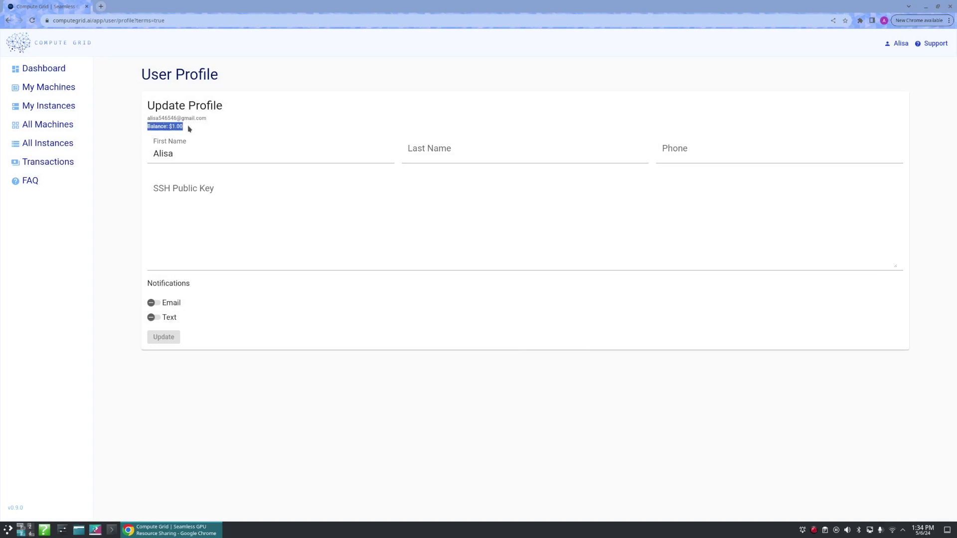
left_click(145, 153)
left_click(51, 73)
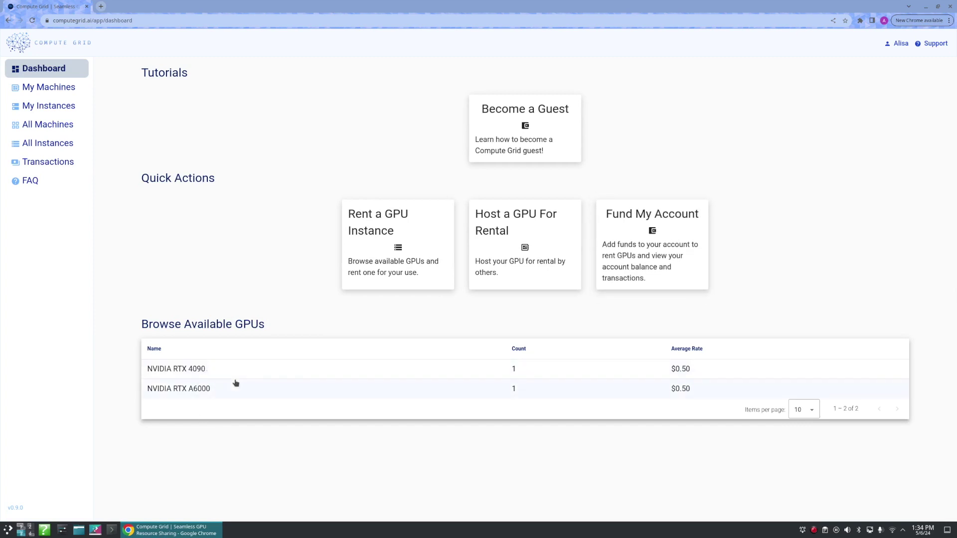
Open All Instances and select the 1x NVIDIA RTX 4090 machine
left_click(74, 147)
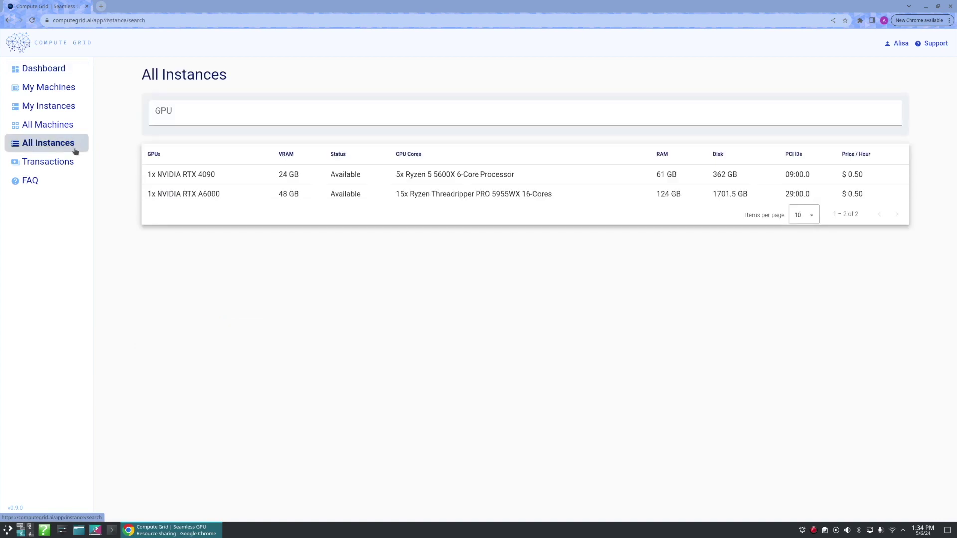
left_click(432, 177)
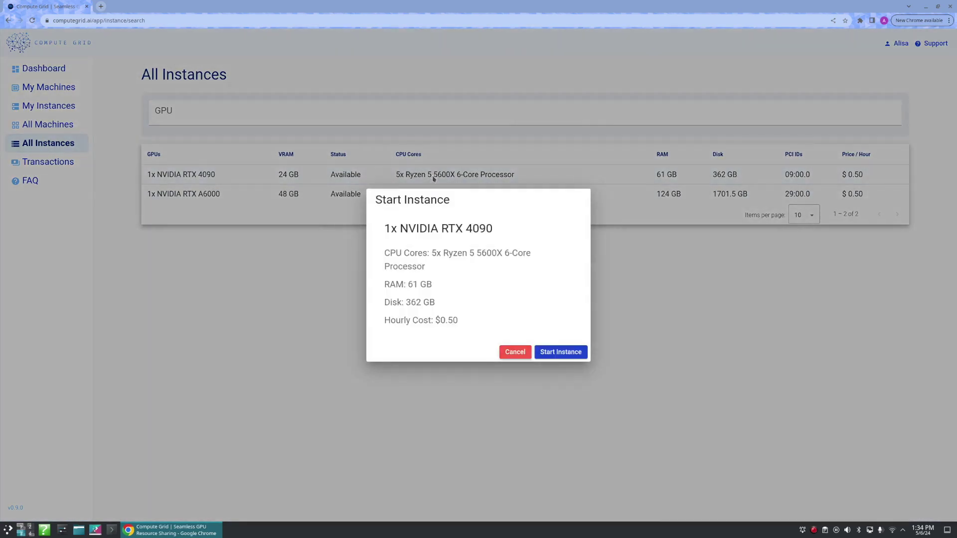
Start the RTX 4090 instance at $0.50 per hour
left_click(556, 357)
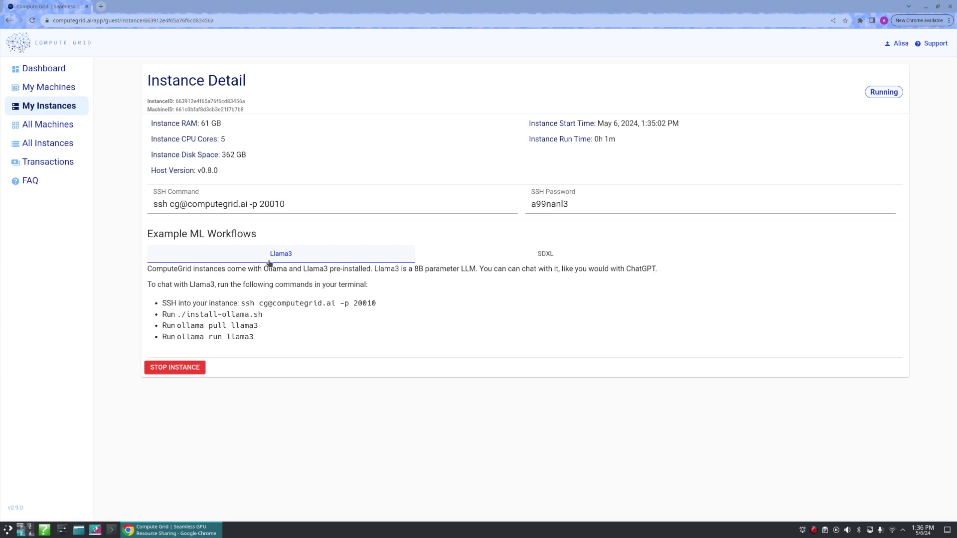
Switch the Example ML Workflows panel from Llama3 to SDXL
left_click(507, 255)
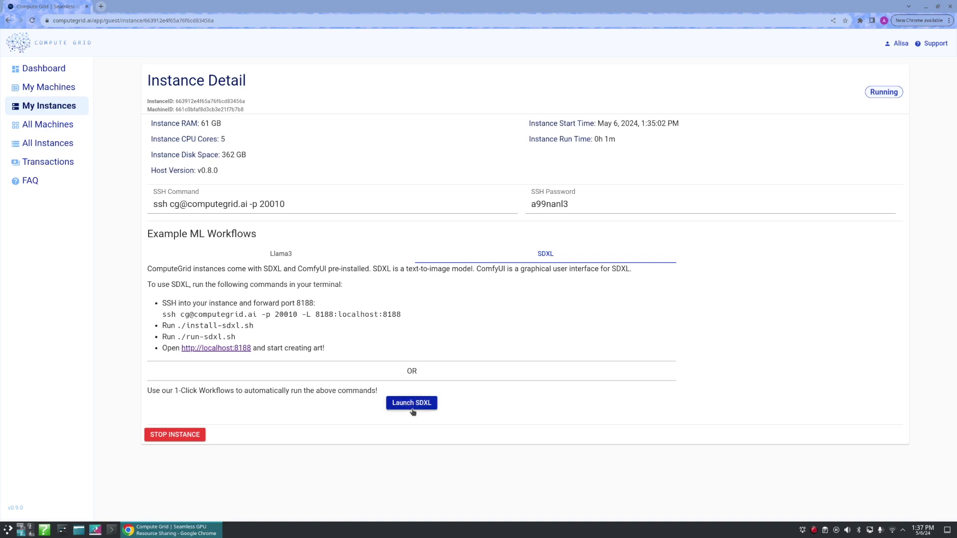
Launch SDXL and open ComfyUI at computegrid.ai:20011 in a new tab
left_click(412, 404)
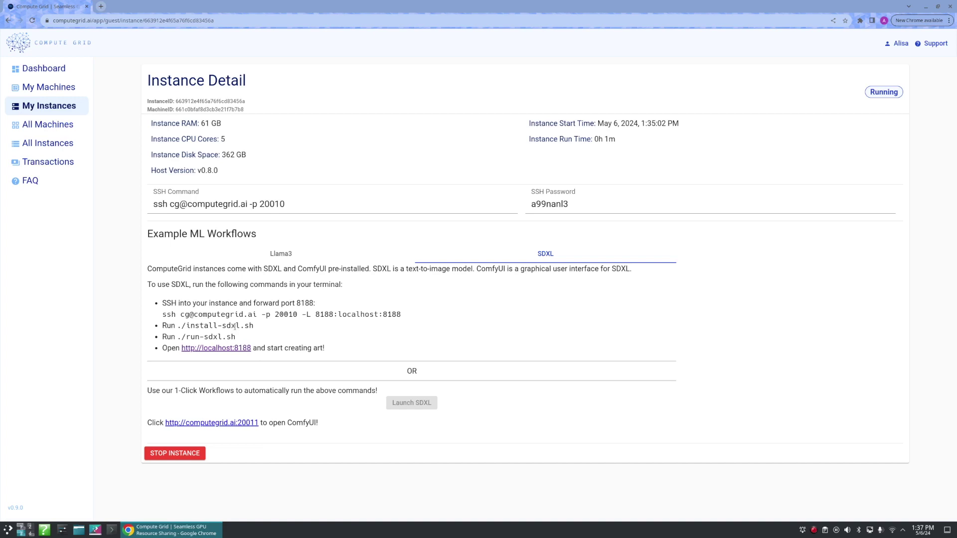
left_click(223, 424)
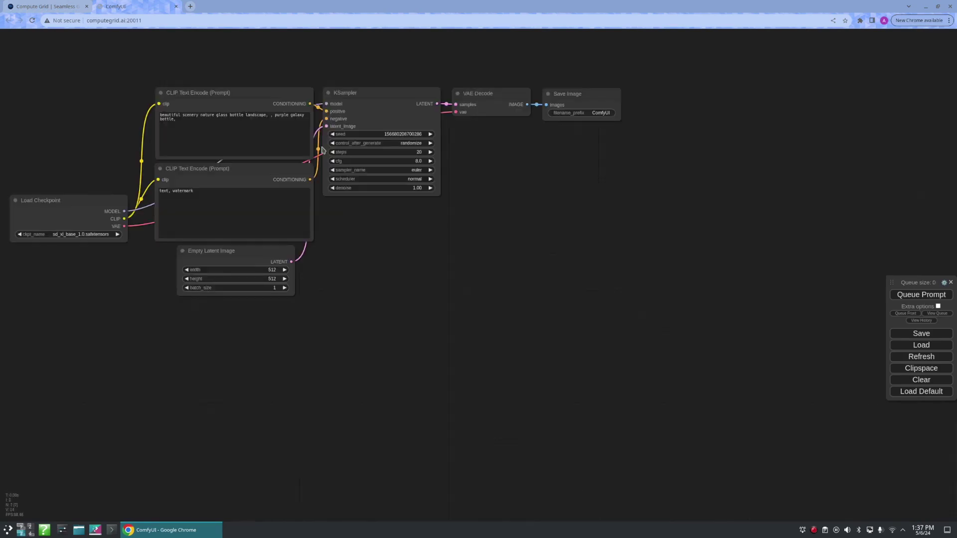
Centre the default graph, queue the default prompt, and enlarge the Save Image preview
left_click_drag(369, 262, 474, 320)
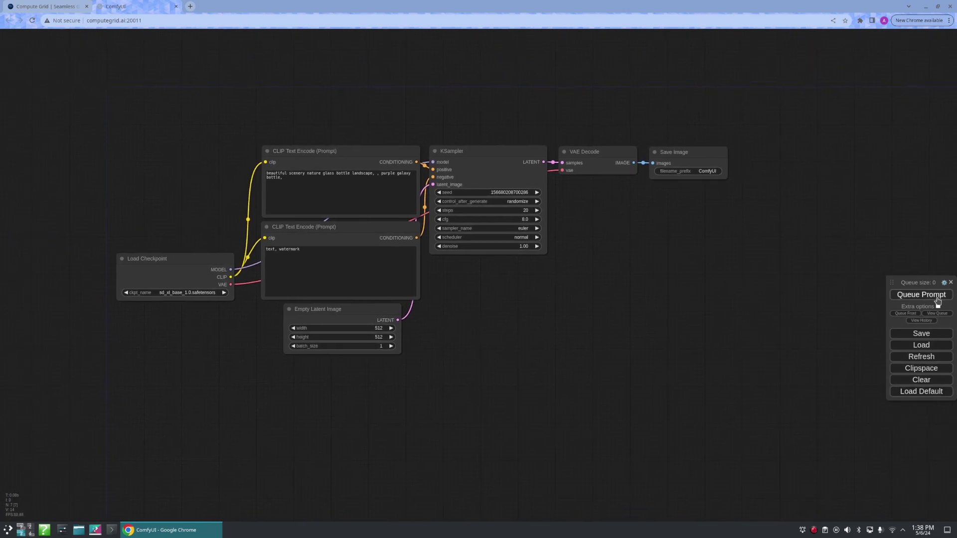
left_click(921, 294)
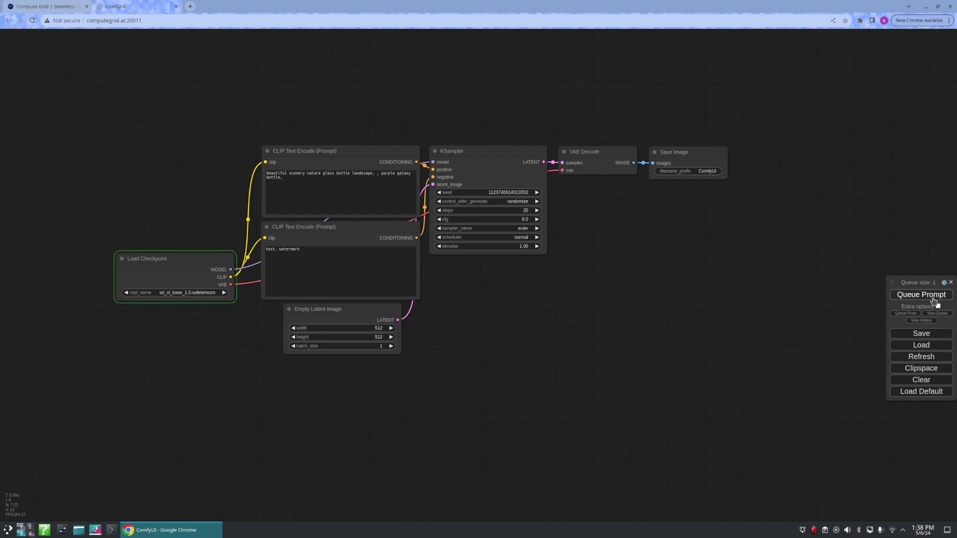
left_click(934, 300)
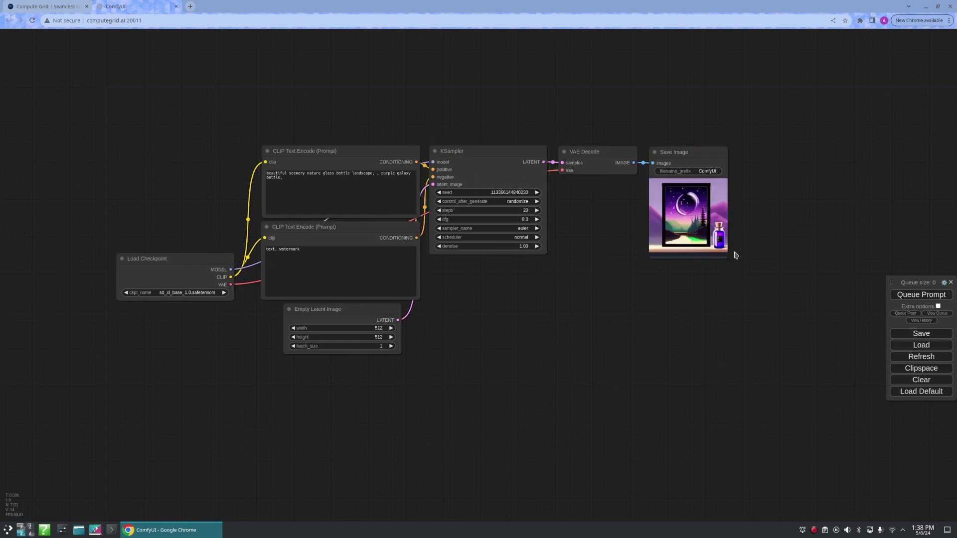
left_click_drag(726, 258, 820, 376)
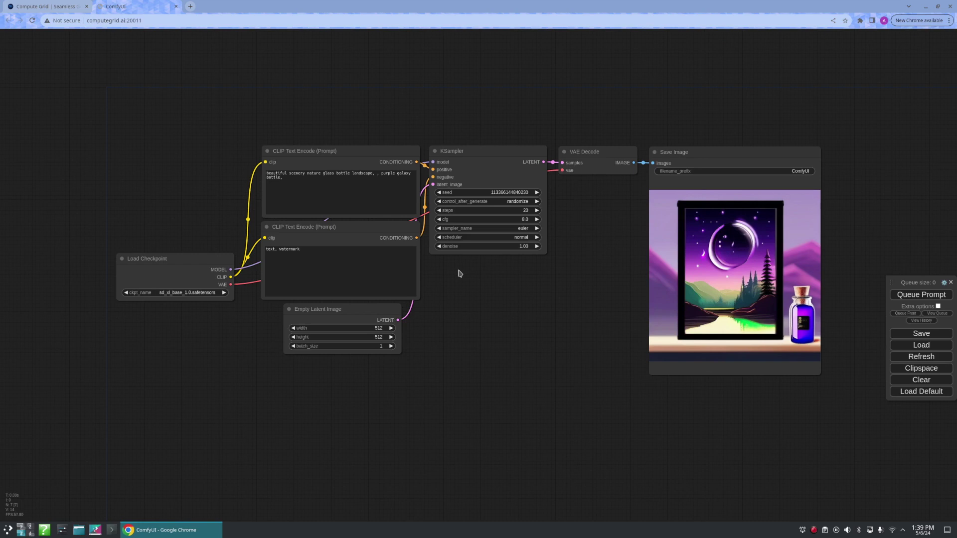
Replace the positive prompt with 'a cat flying on a magic carpet'
left_click(283, 174)
key("ctrl+a")
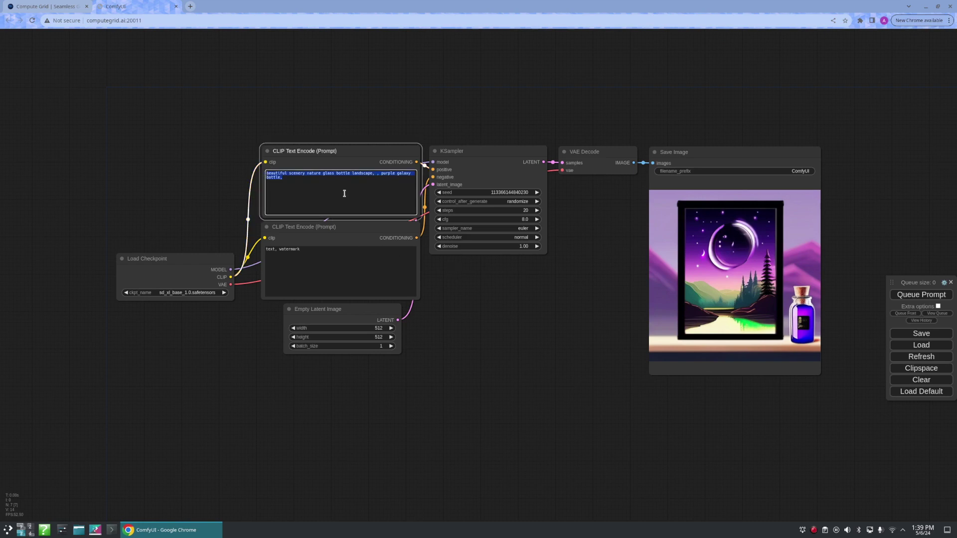
key("BackSpace")
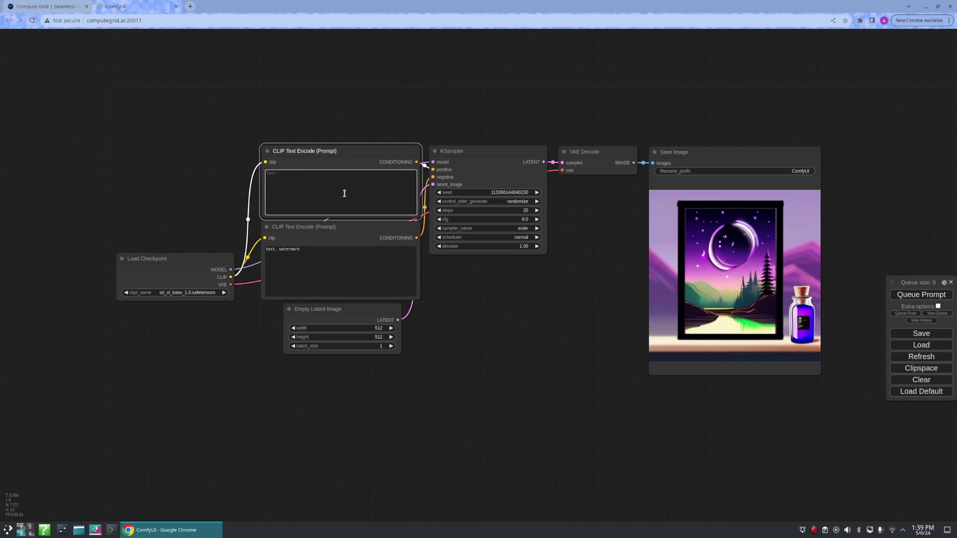
type("a cat flying on a magic carpet")
Queue eight generations of the cat prompt, each with a random seed
left_click(916, 295)
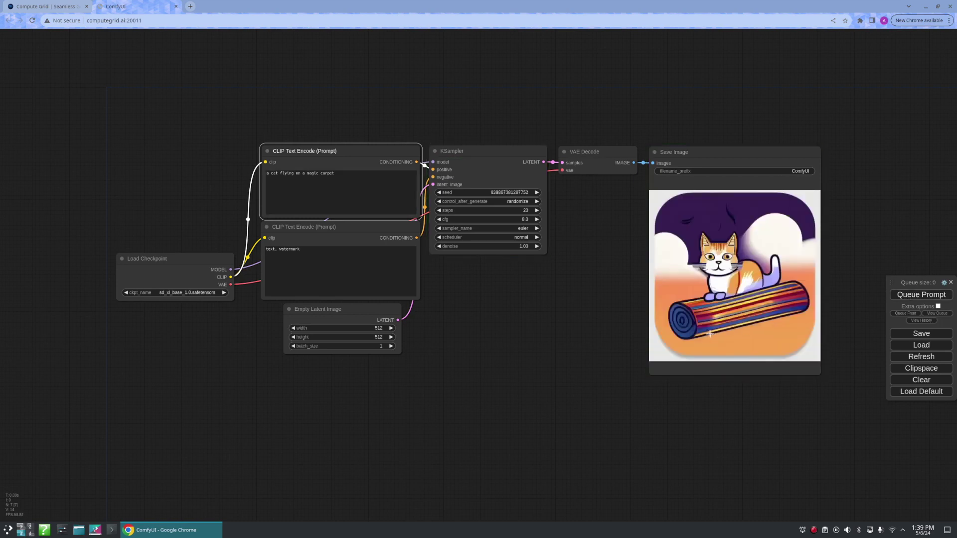
left_click(918, 299)
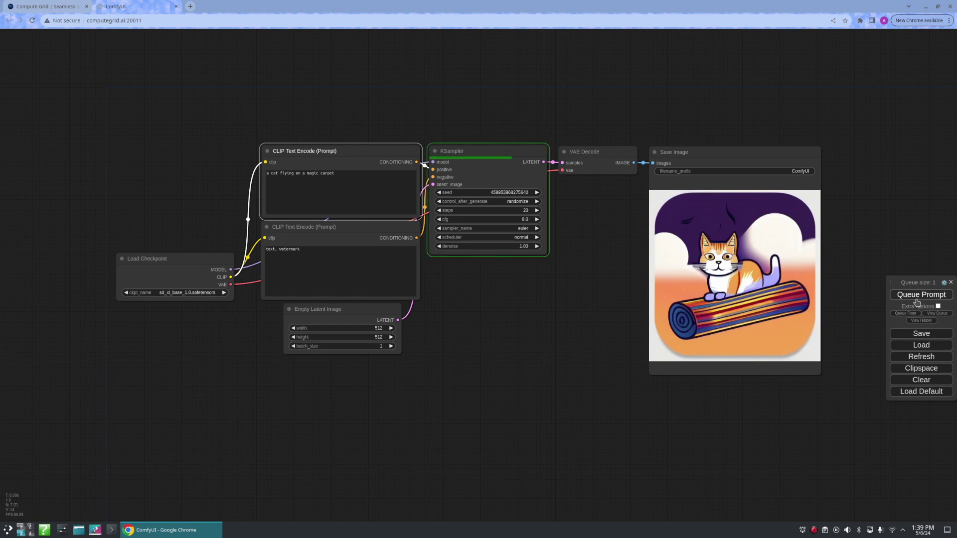
left_click(918, 299)
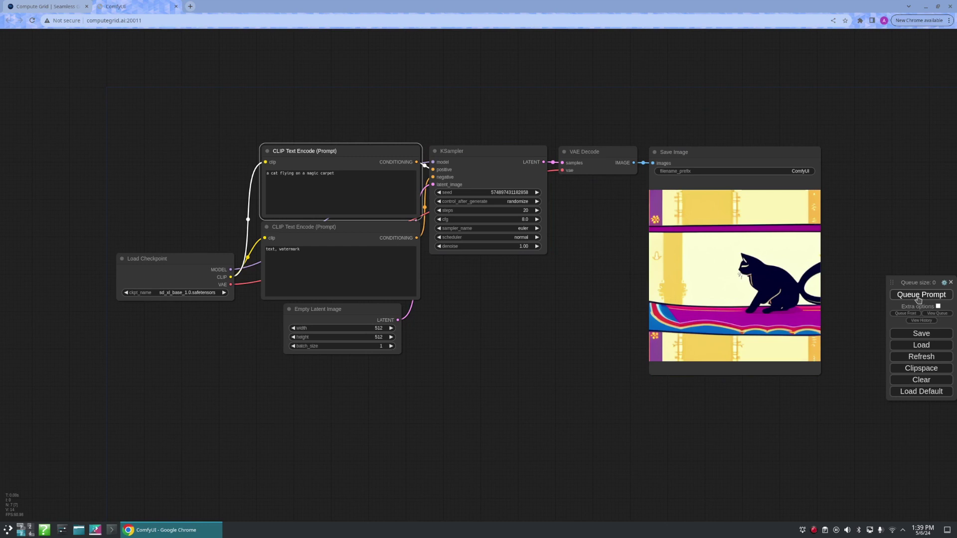
left_click(918, 299)
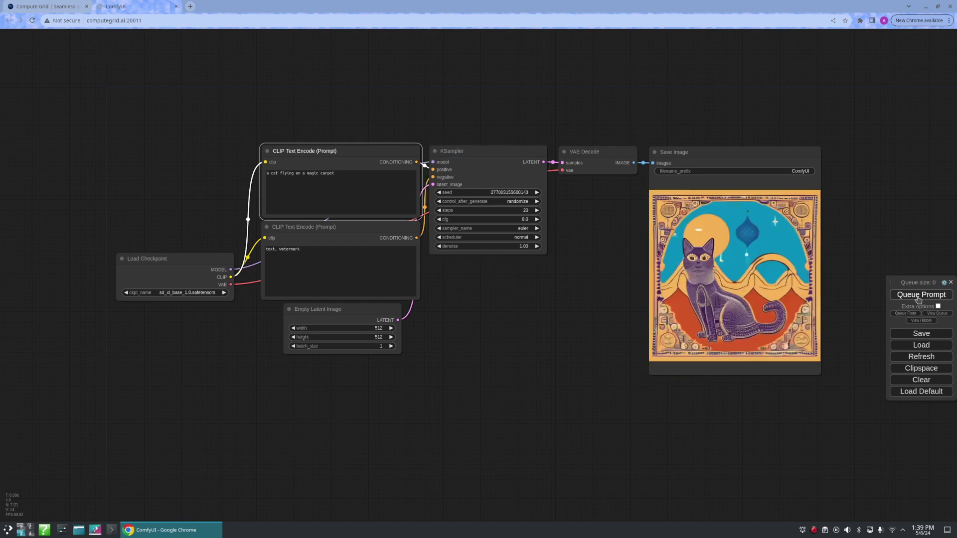
left_click(918, 299)
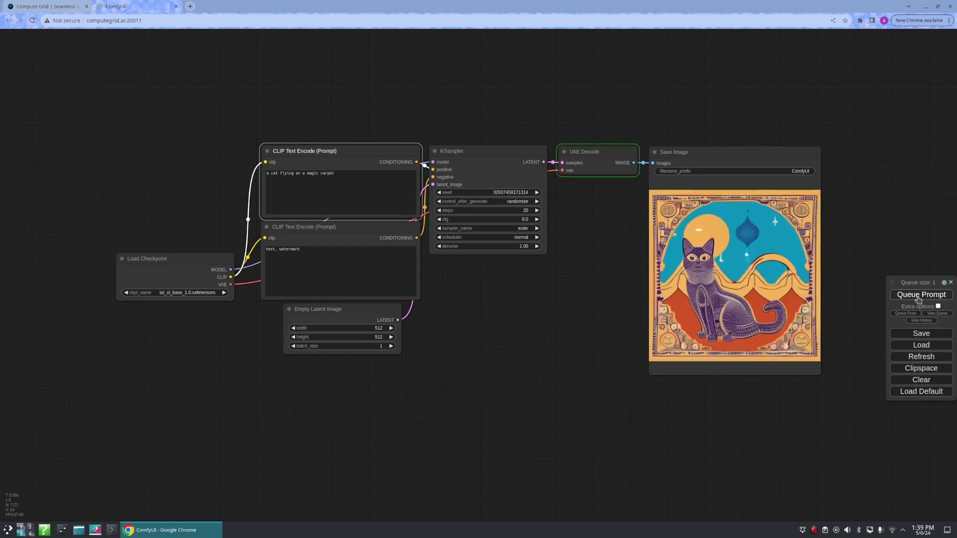
left_click(919, 299)
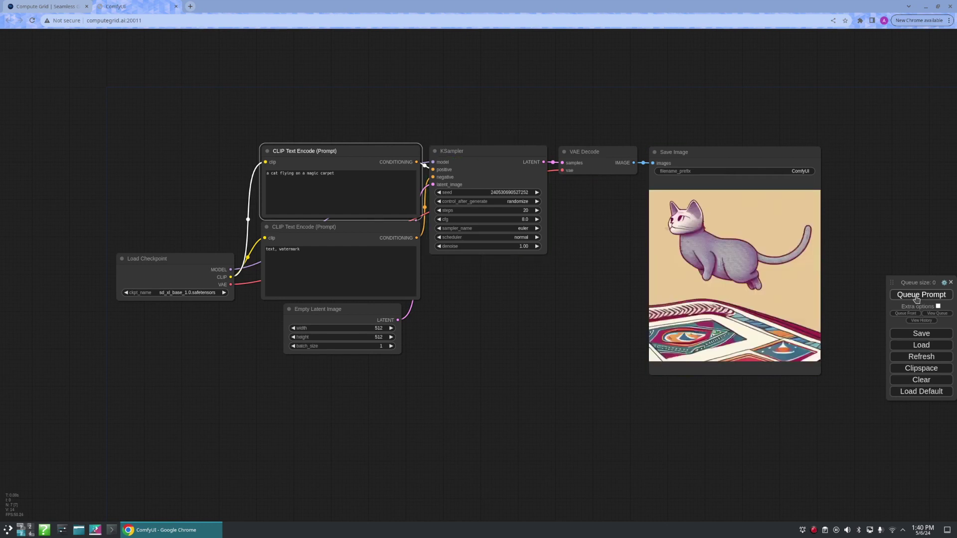
left_click(916, 298)
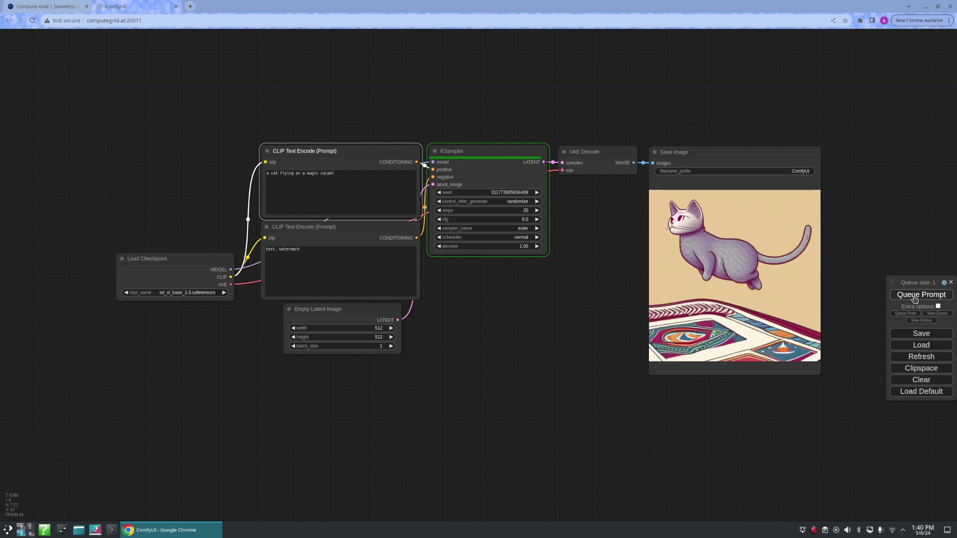
left_click(915, 299)
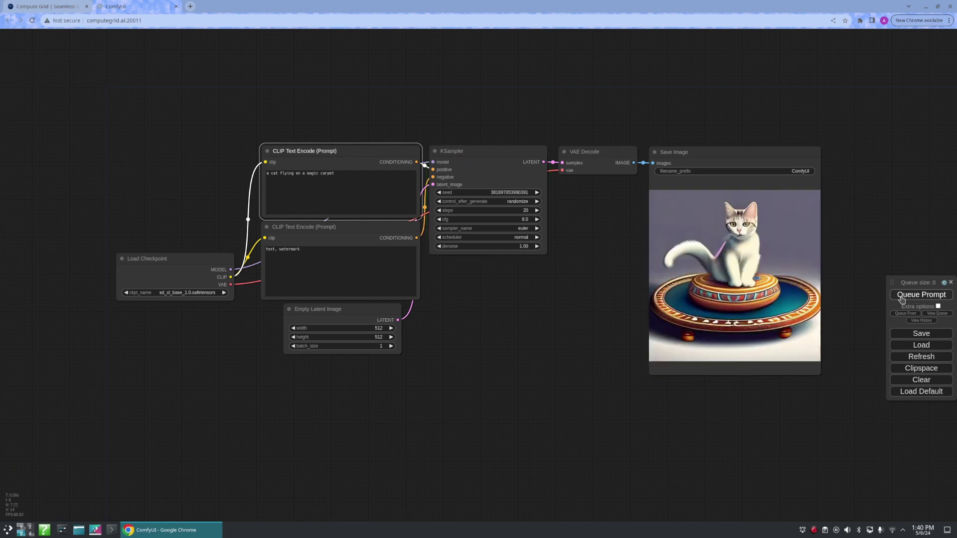
Set the KSampler seed to 0 and make it fixed after generation
left_click(535, 193)
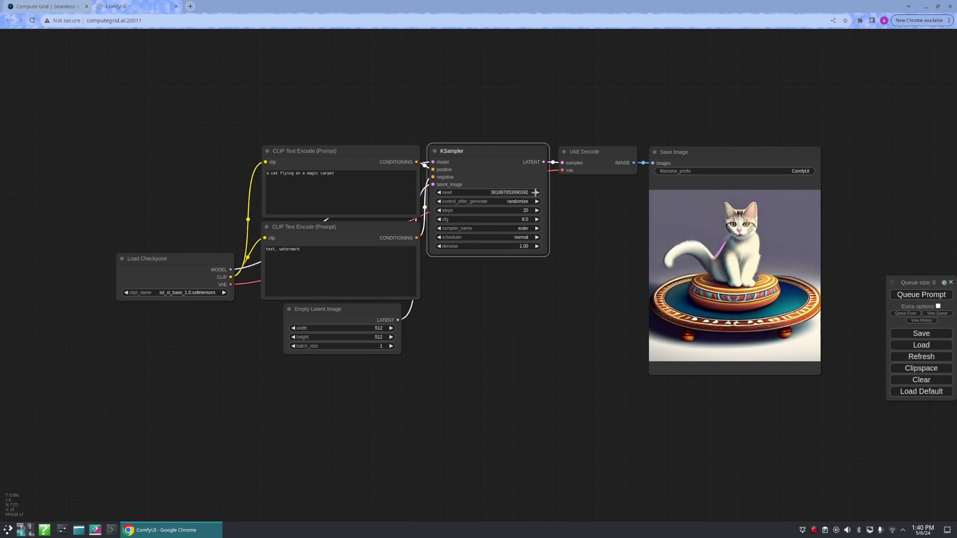
left_click(529, 192)
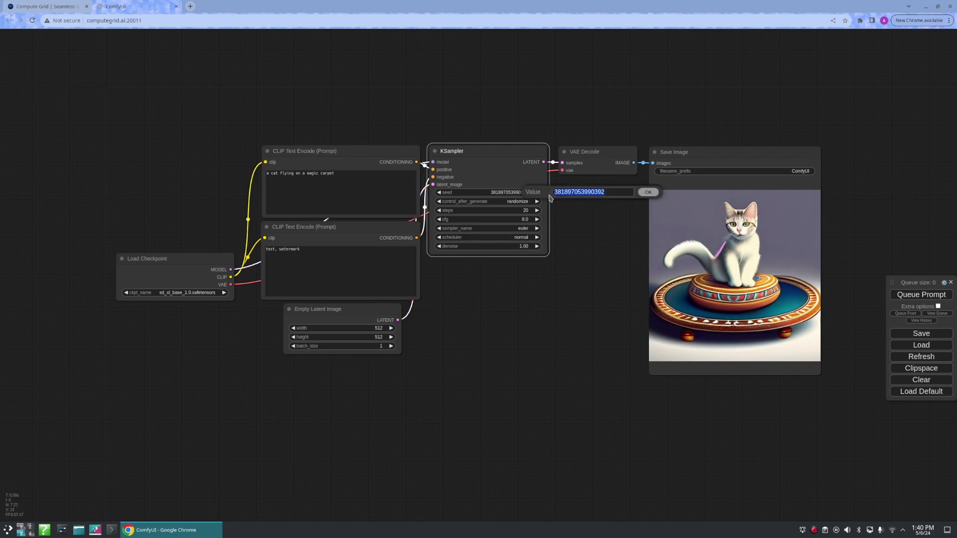
type("0")
left_click(649, 192)
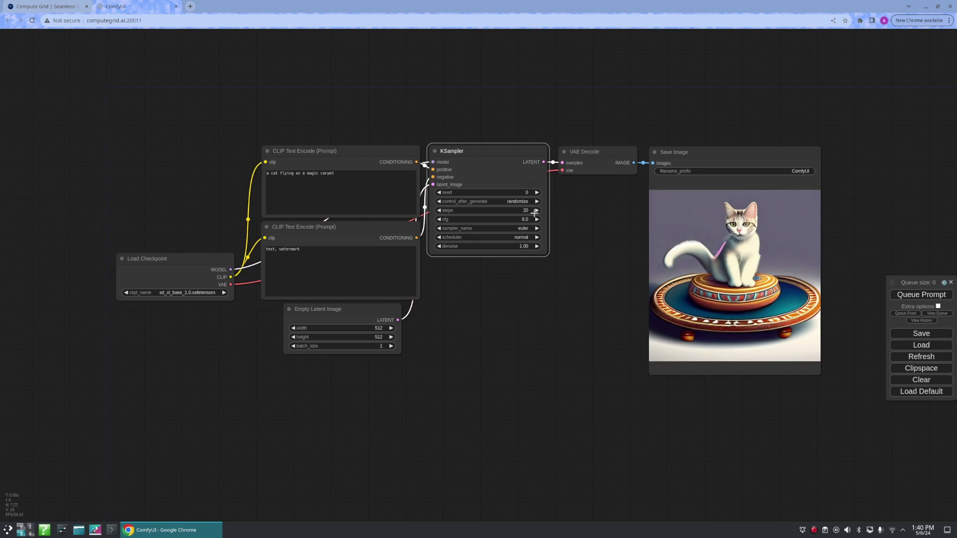
left_click(508, 202)
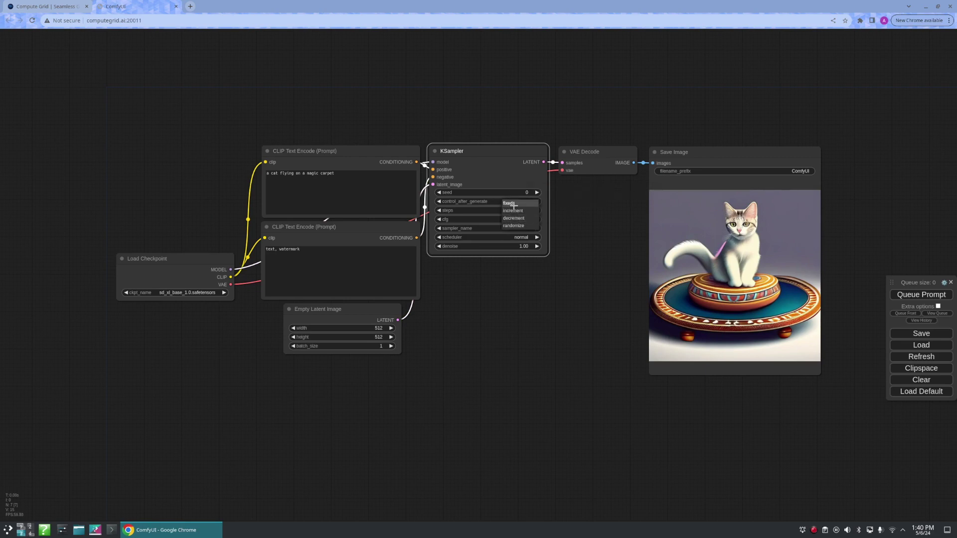
left_click(512, 204)
Raise KSampler steps to 25 and cfg to 8.2
left_click(537, 211)
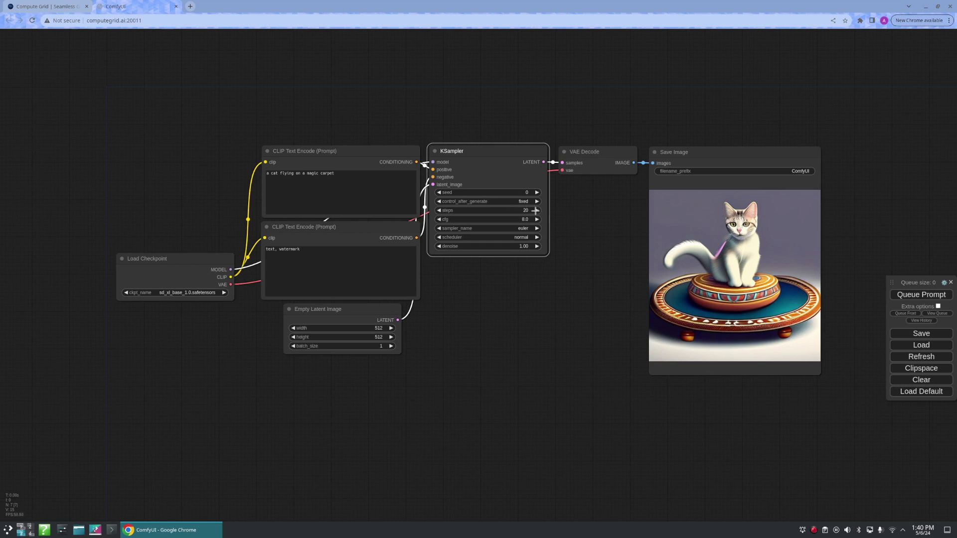
left_click(537, 210)
left_click(537, 219)
left_click(537, 219)
left_click(538, 219)
Queue two runs, then append ', border' to the negative prompt and regenerate
left_click(900, 294)
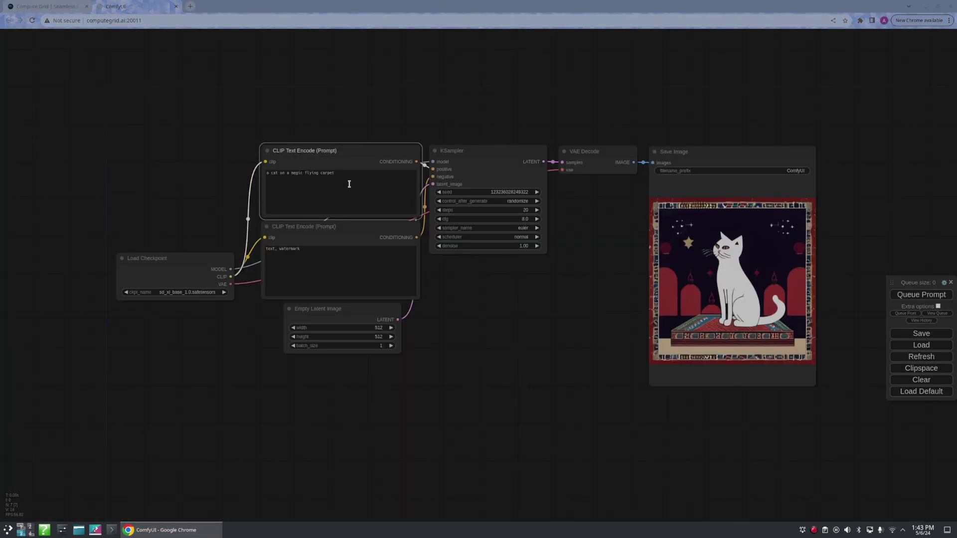
left_click(915, 296)
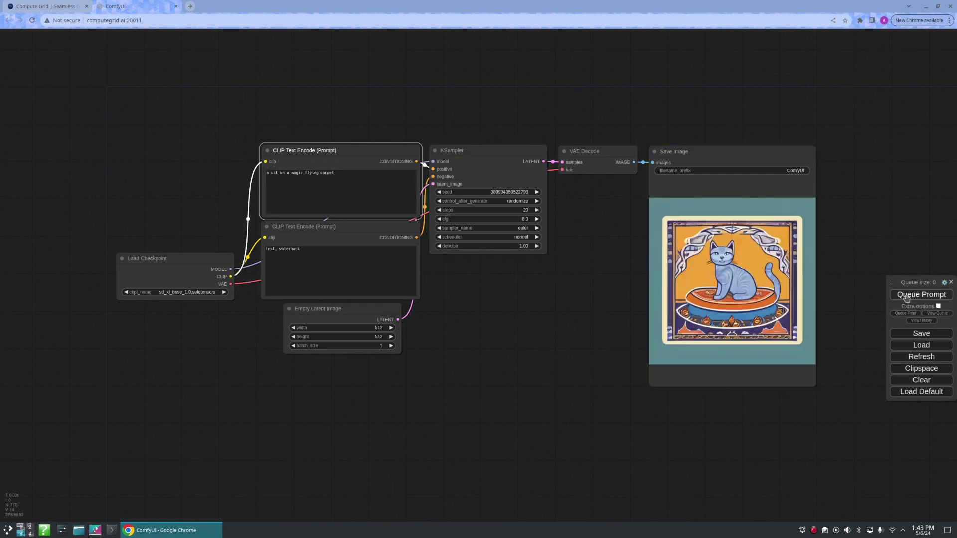
left_click(317, 255)
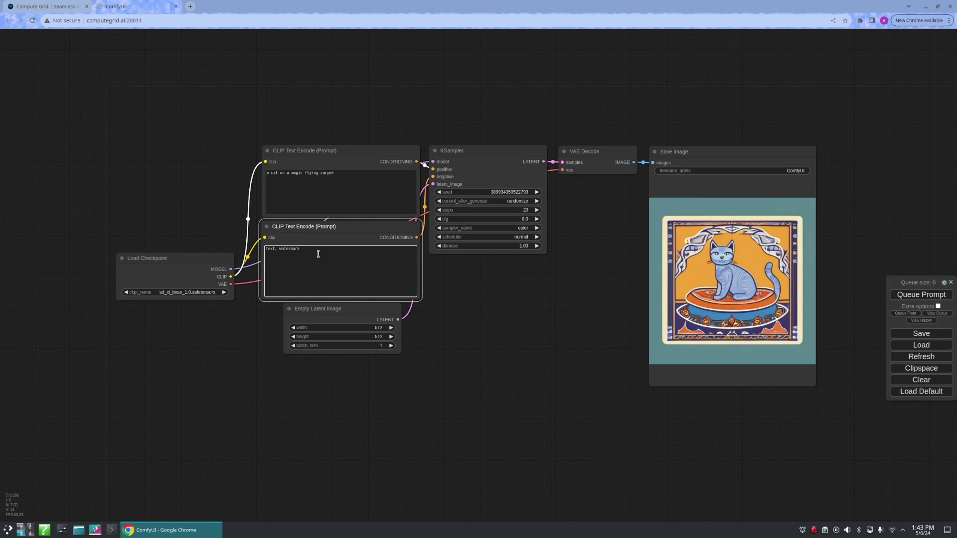
type(", border")
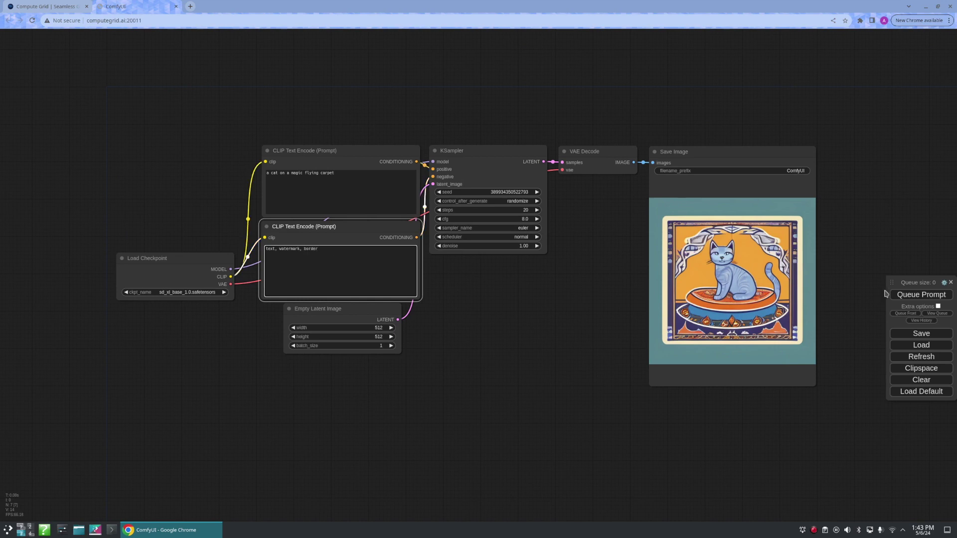
left_click(893, 294)
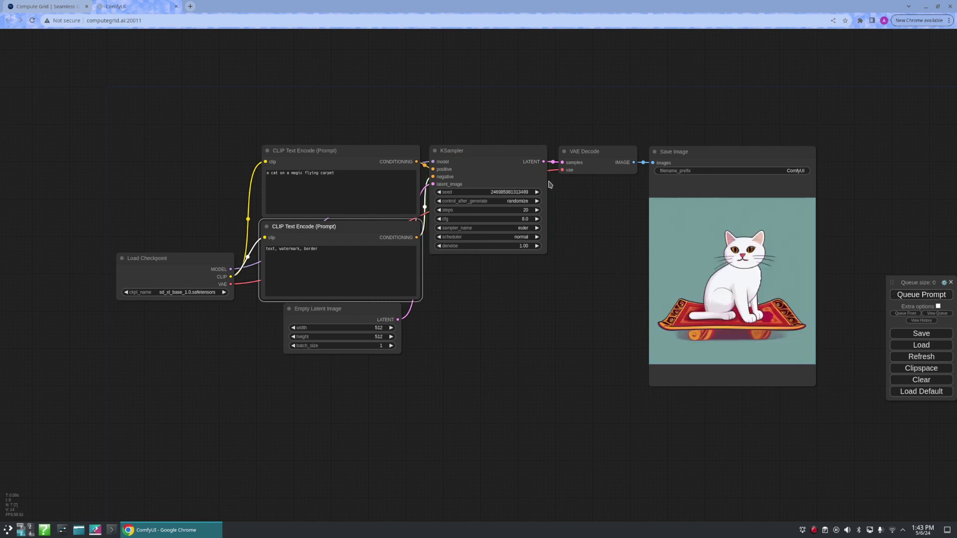
Fix the seed after generation and queue another run with Ctrl+Enter
left_click(479, 202)
left_click(479, 199)
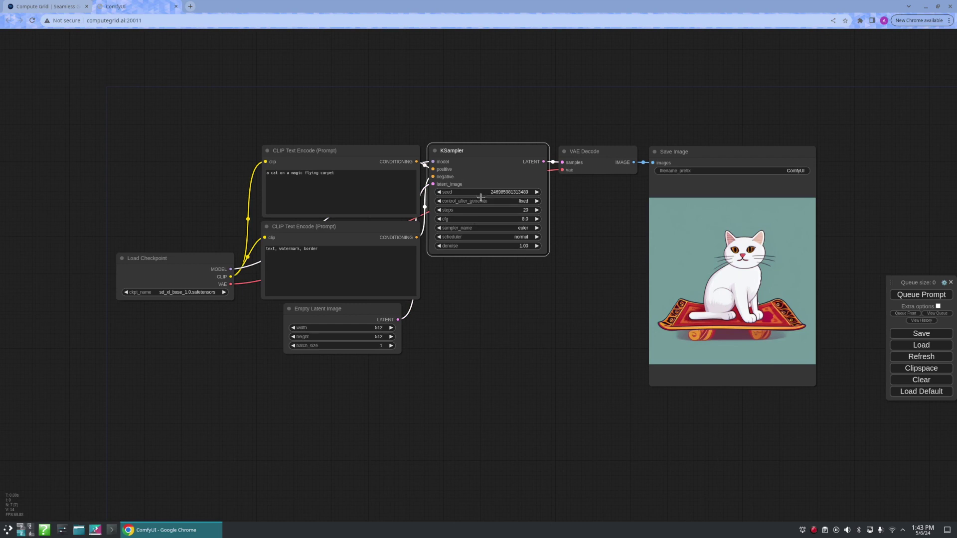
left_click(478, 192)
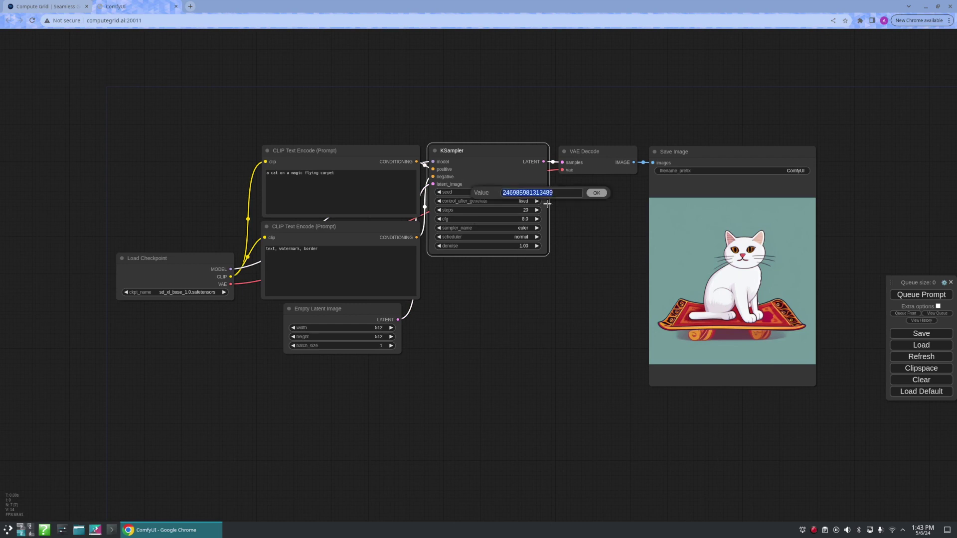
left_click(597, 192)
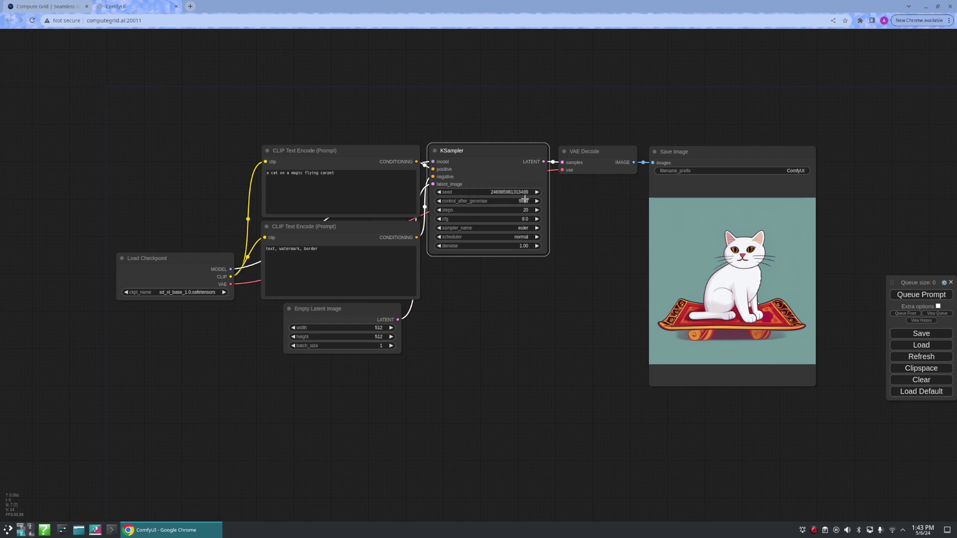
key("ctrl+Return")
Raise KSampler steps and cfg toward 8.8, regenerating the cat image after each change
left_click(537, 209)
left_click(537, 219)
left_click(941, 297)
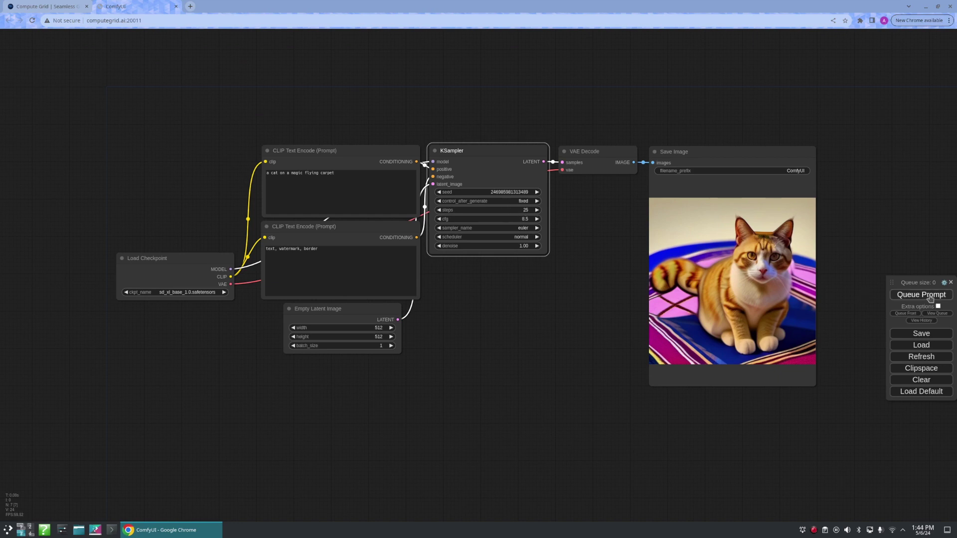
left_click(536, 220)
left_click(911, 295)
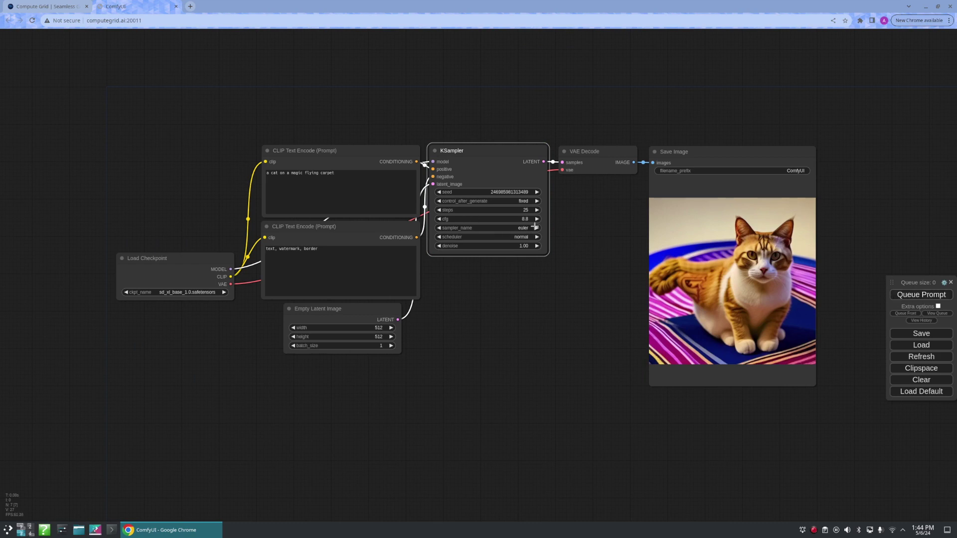
Adjust KSampler steps to 22 and regenerate the flying-carpet cat image
left_click(537, 210)
left_click(894, 297)
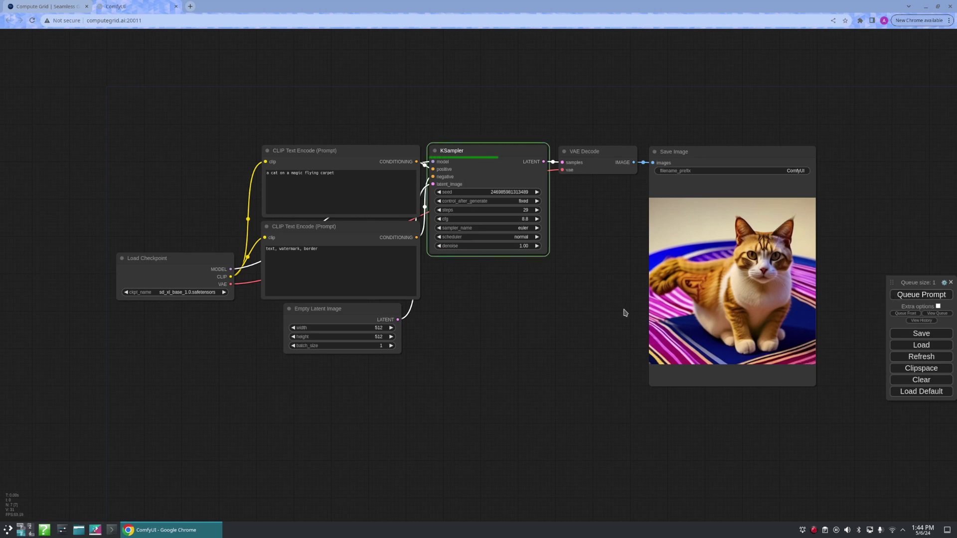
left_click(441, 210)
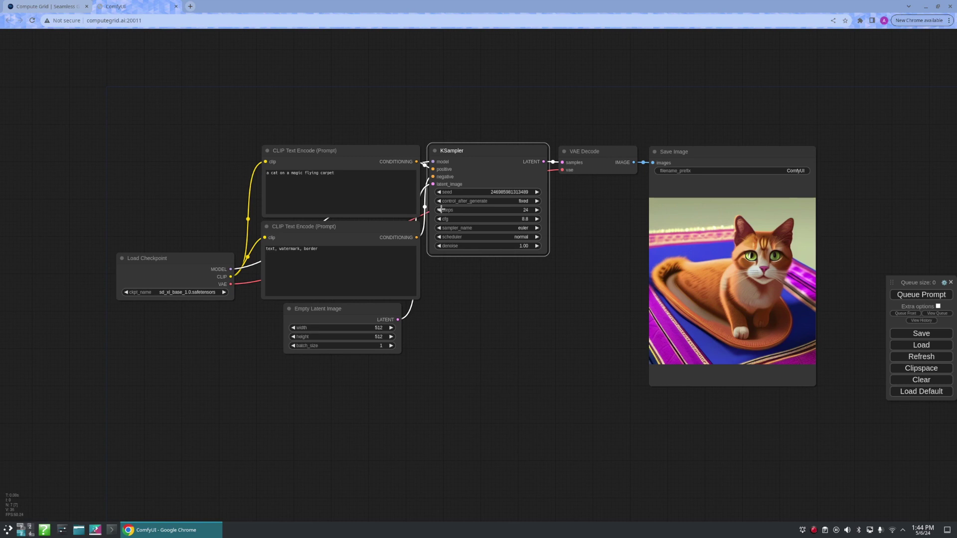
left_click(537, 210)
left_click(901, 296)
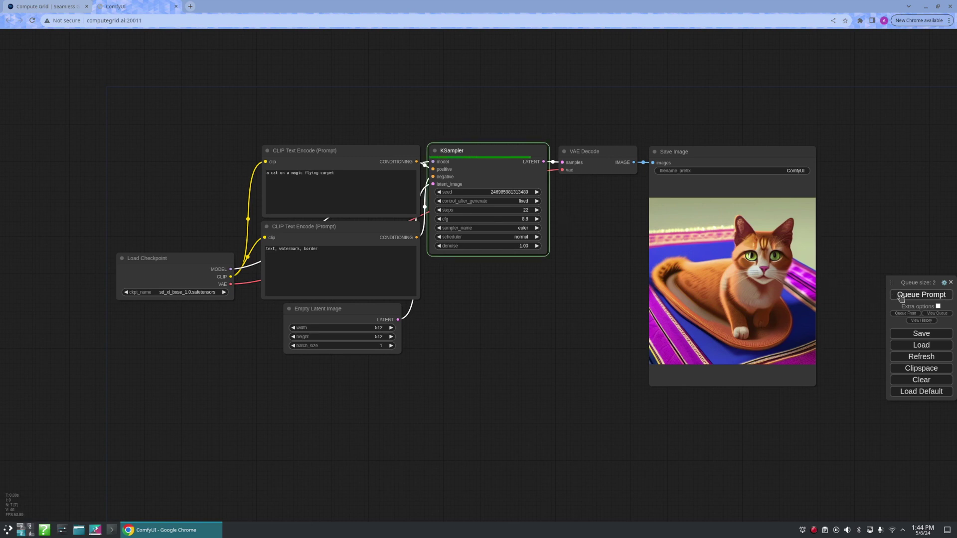